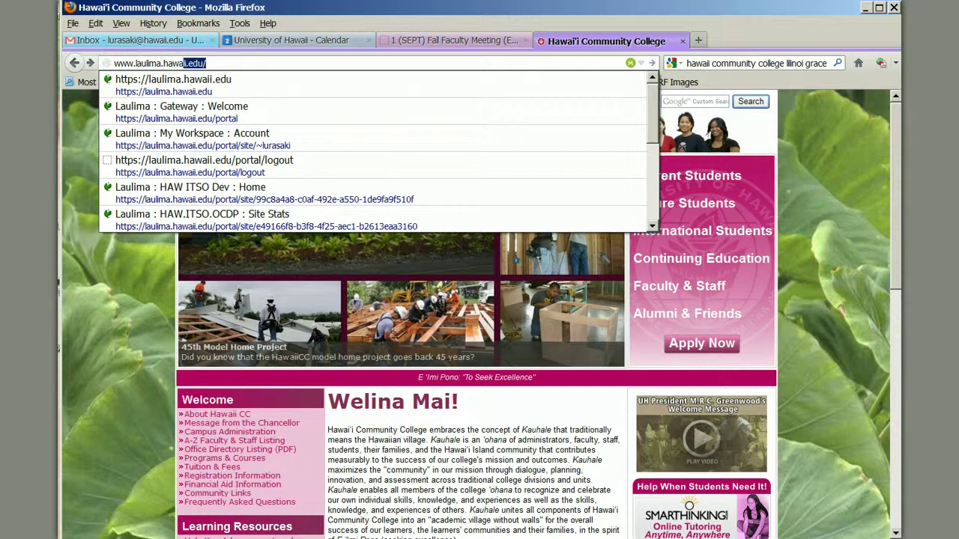
type("edu")
key("BackSpace")
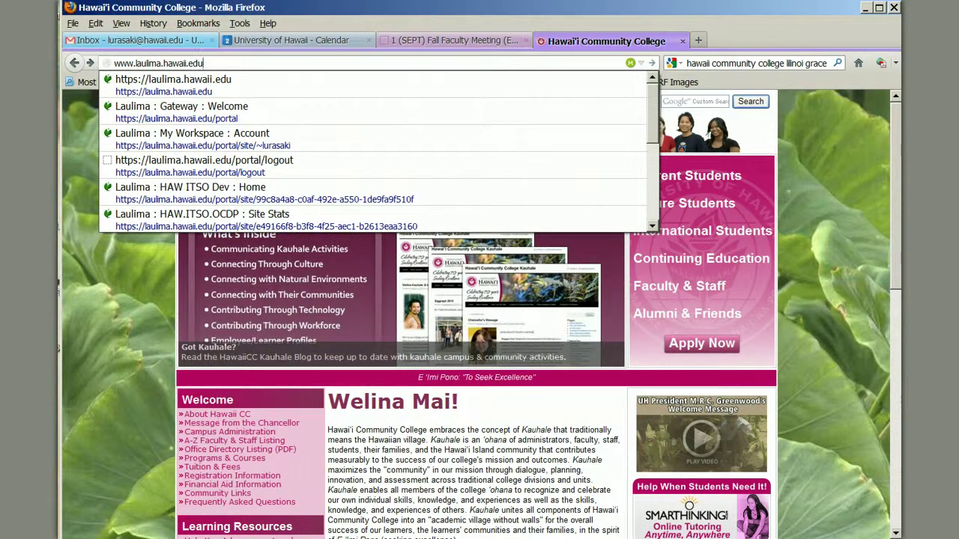
key("Return")
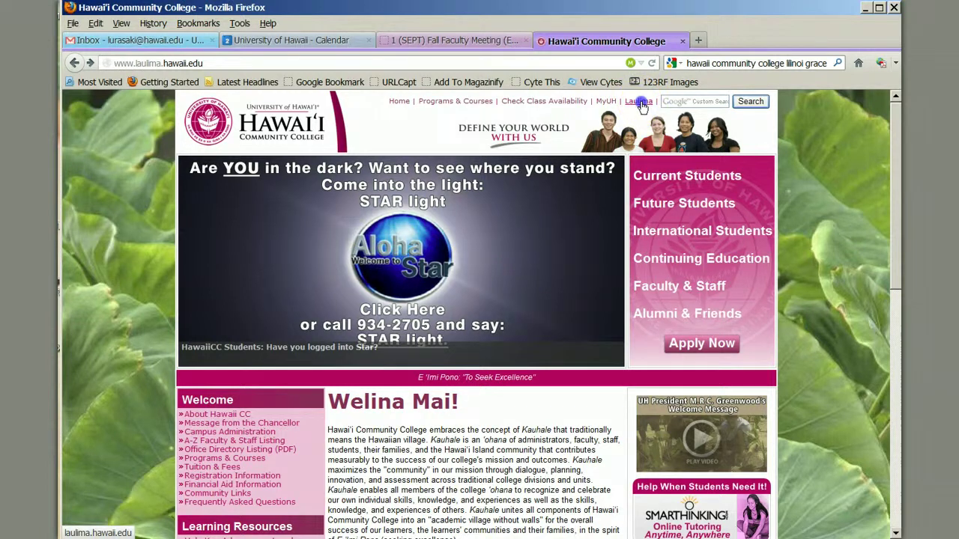
Sign in to Laulima from the gateway page with the user id and autofilled password.
left_click(640, 103)
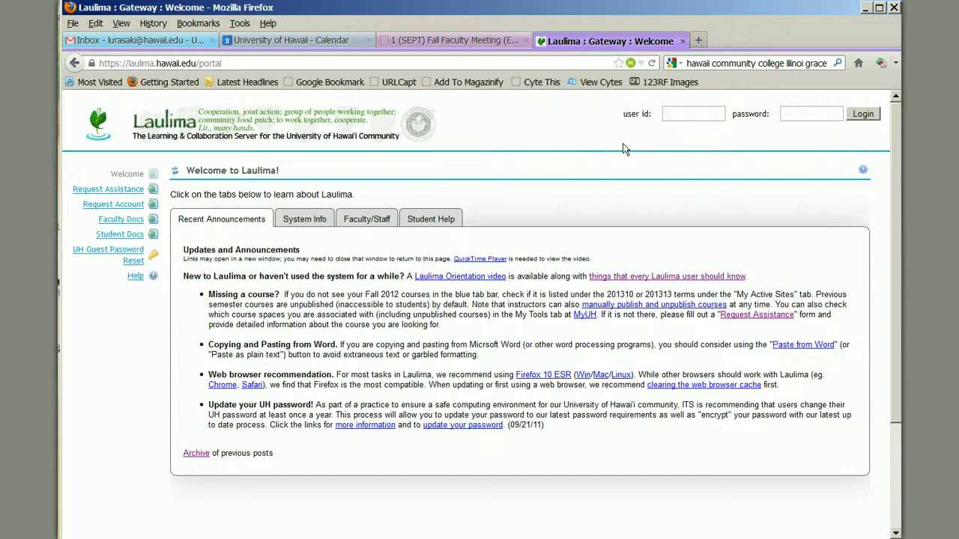
key("Tab")
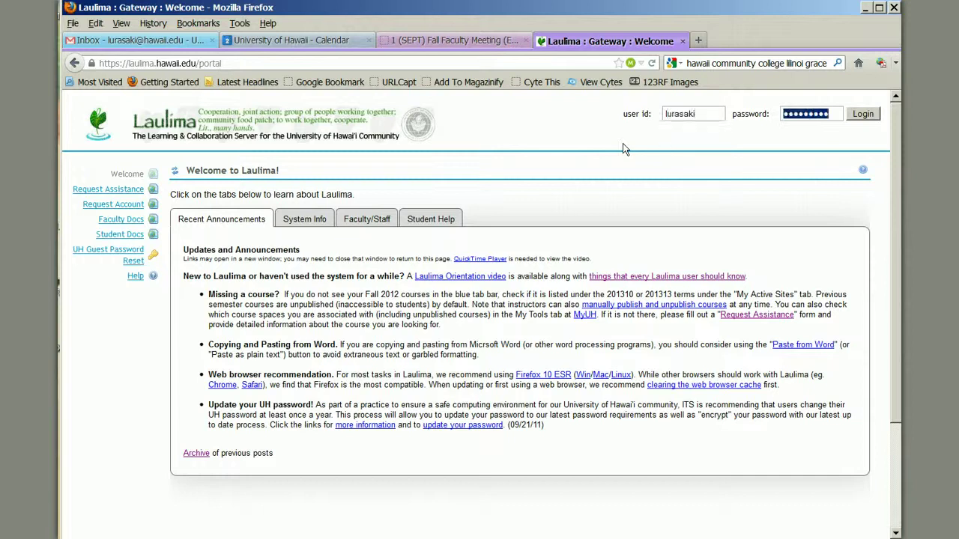
left_click(861, 116)
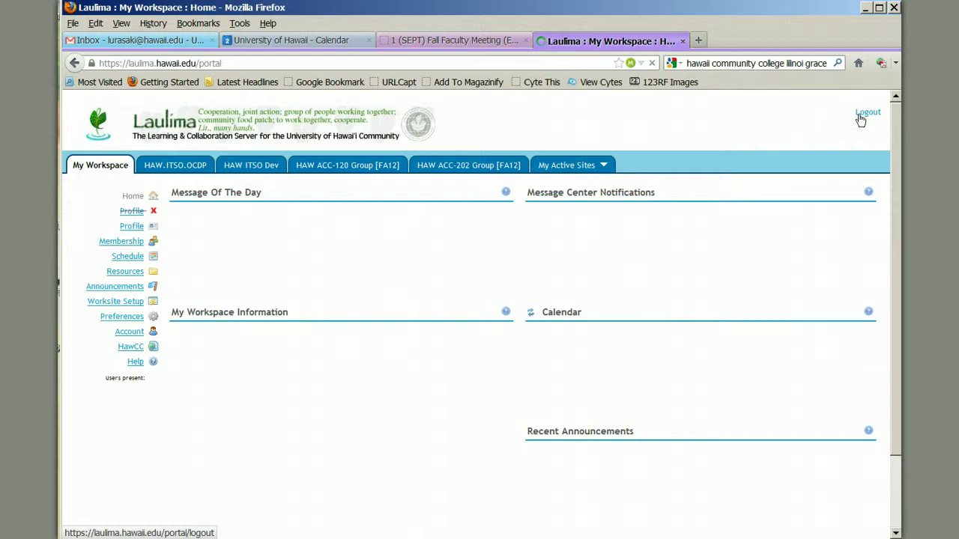
left_click(856, 117)
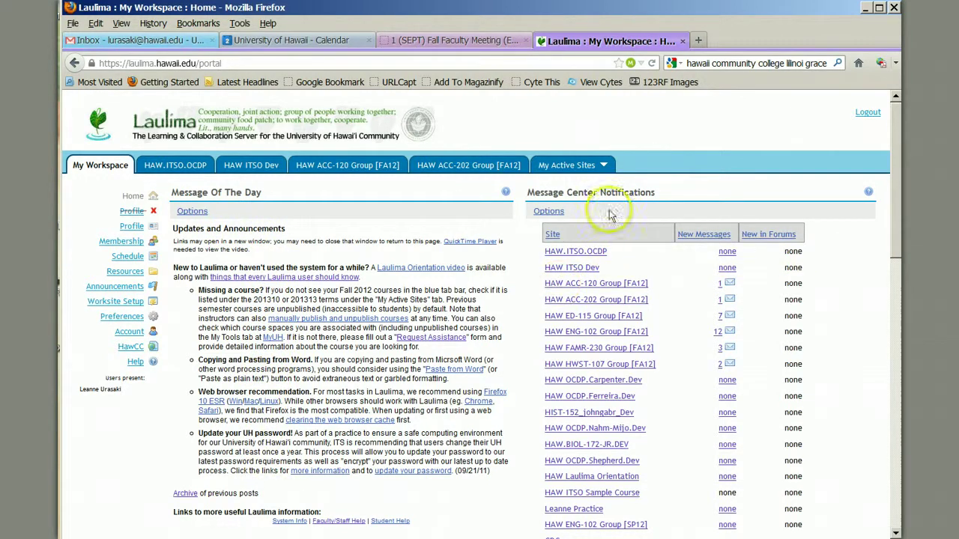
scroll(612, 199, "down", 10)
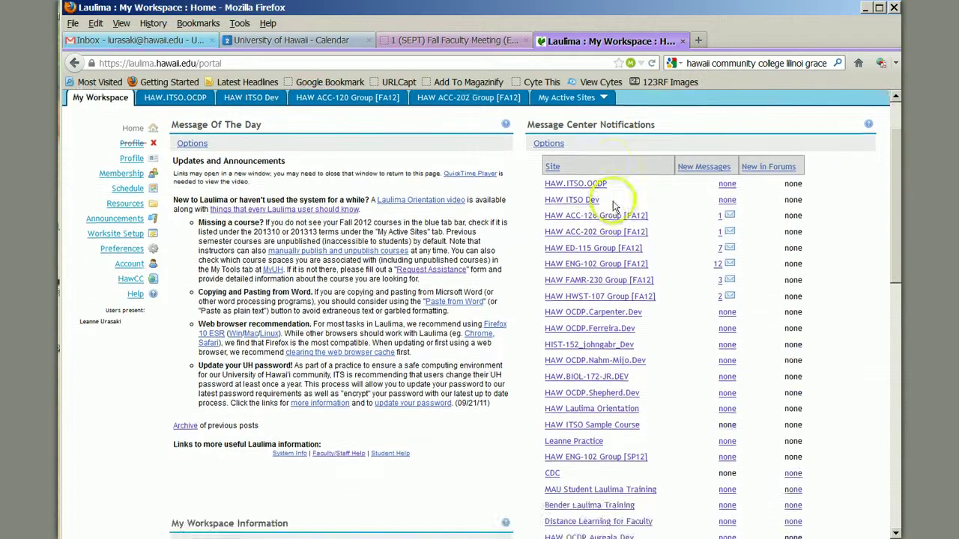
scroll(614, 219, "down", 3)
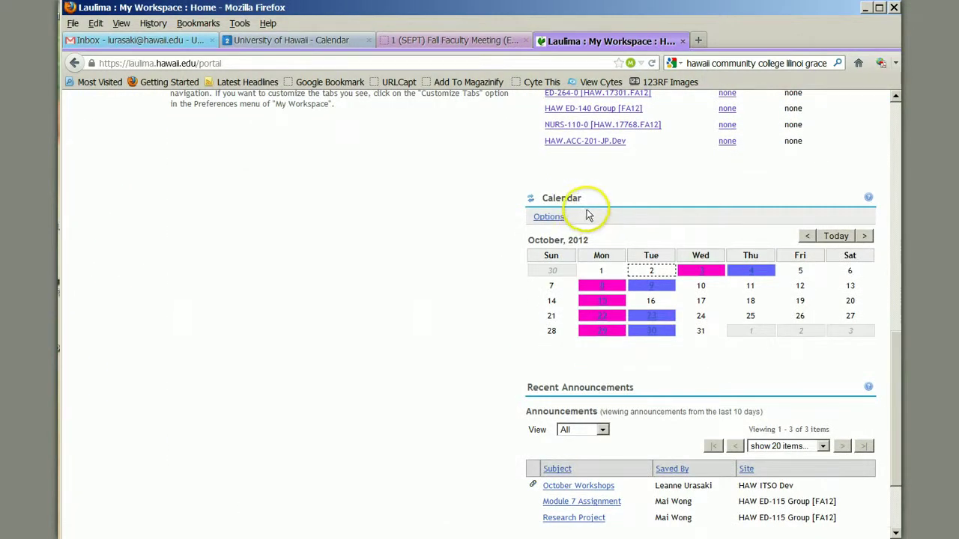
scroll(588, 219, "down", 2)
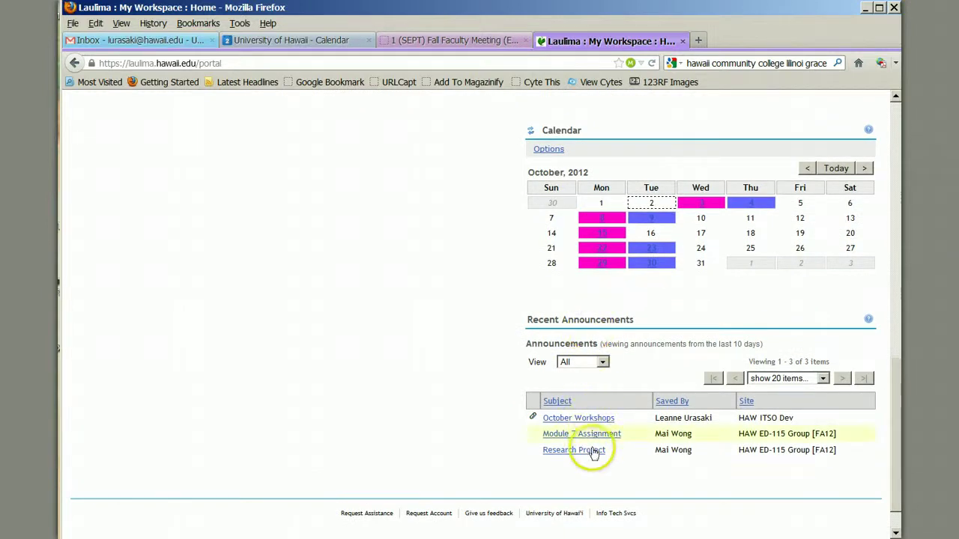
scroll(592, 454, "up", 8)
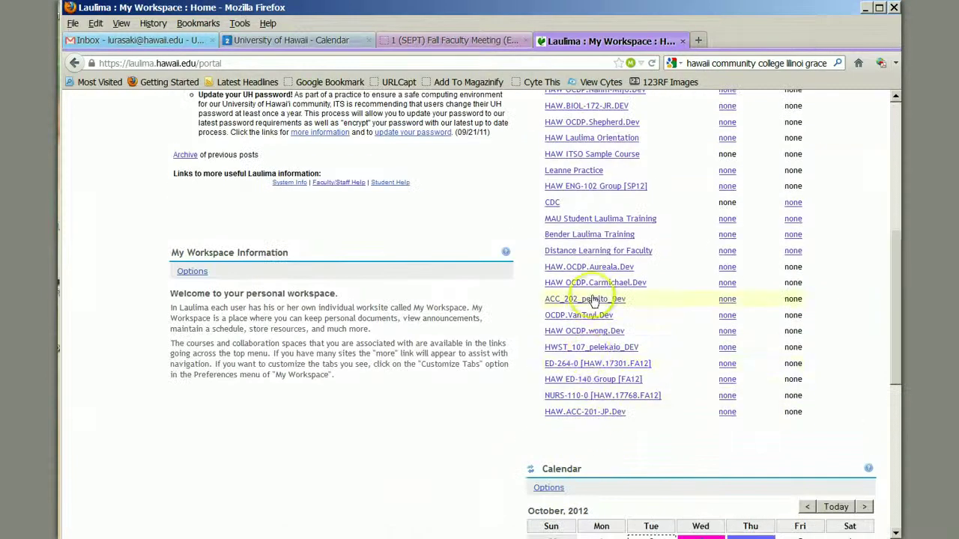
scroll(595, 289, "up", 8)
scroll(594, 292, "up", 2)
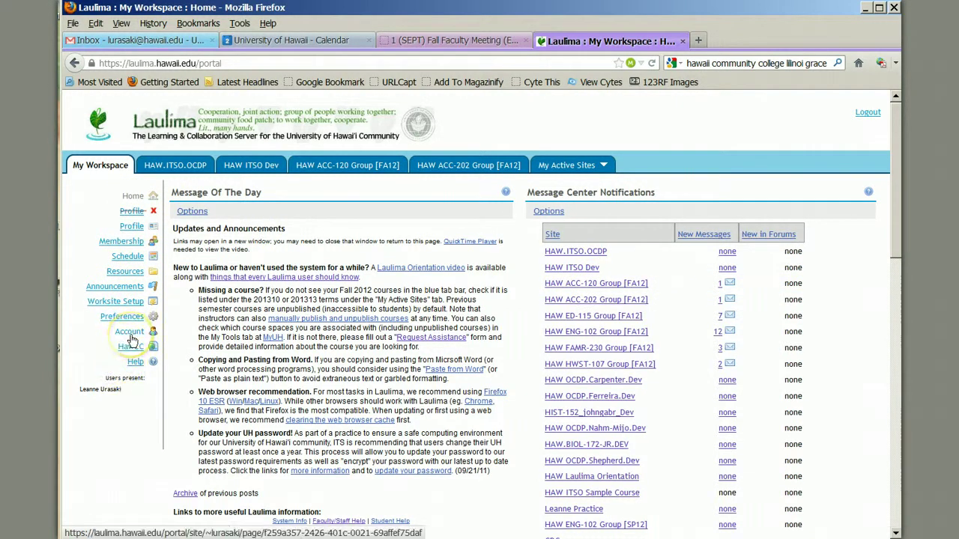
View My Account Details, entering Modify Details and then cancelling without changes.
left_click(131, 337)
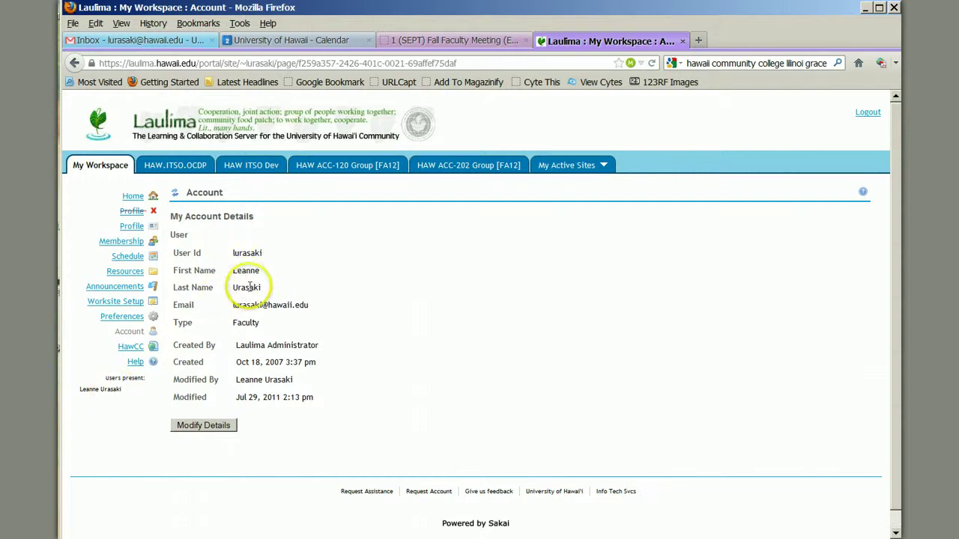
left_click(219, 425)
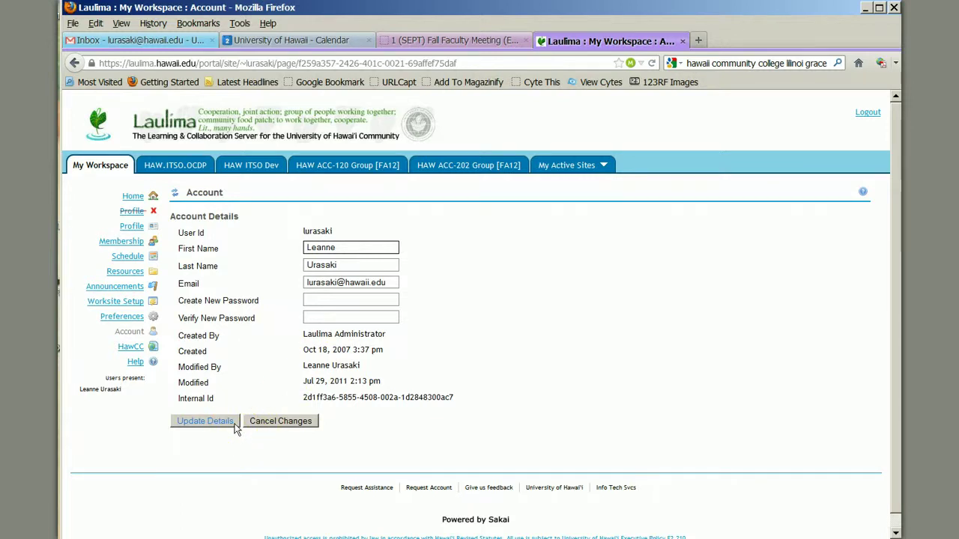
left_click(263, 424)
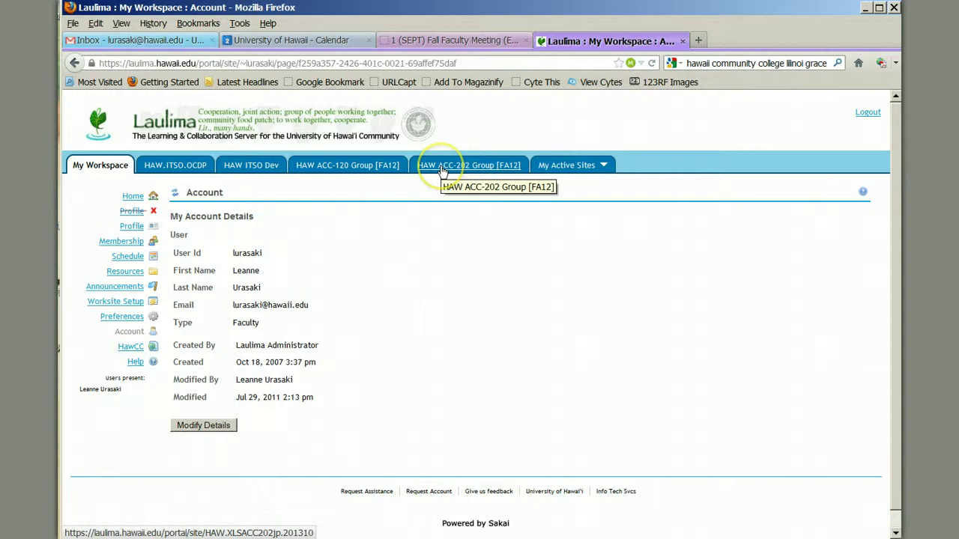
left_click(561, 170)
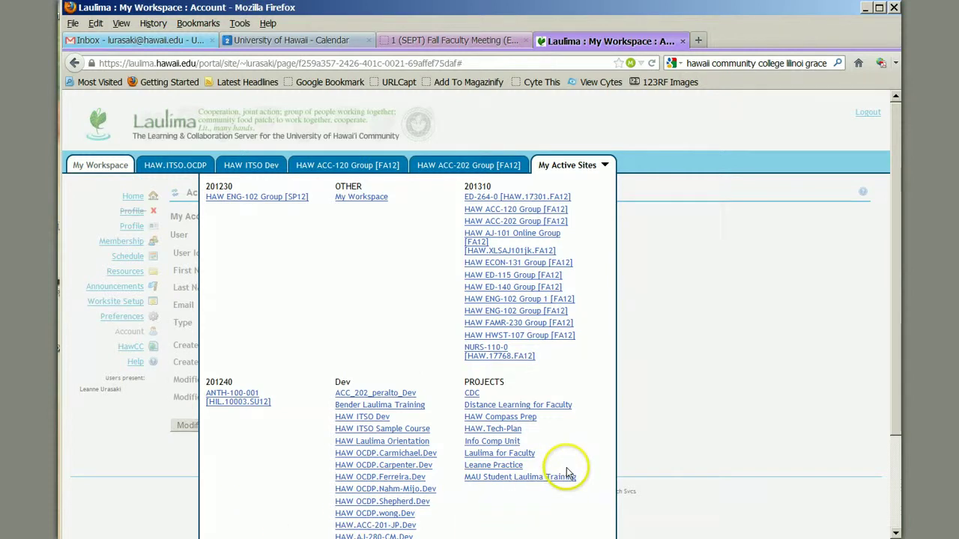
scroll(567, 475, "down", 3)
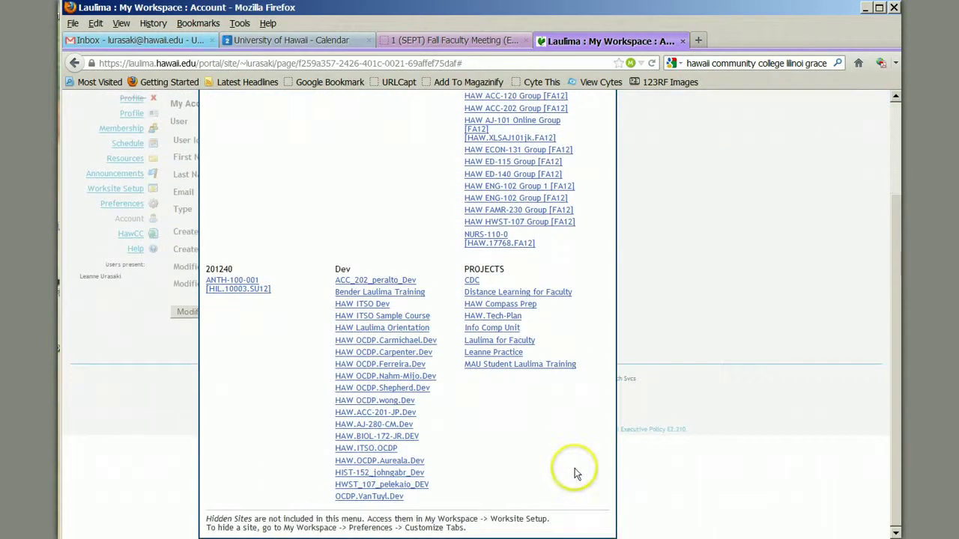
scroll(575, 470, "up", 3)
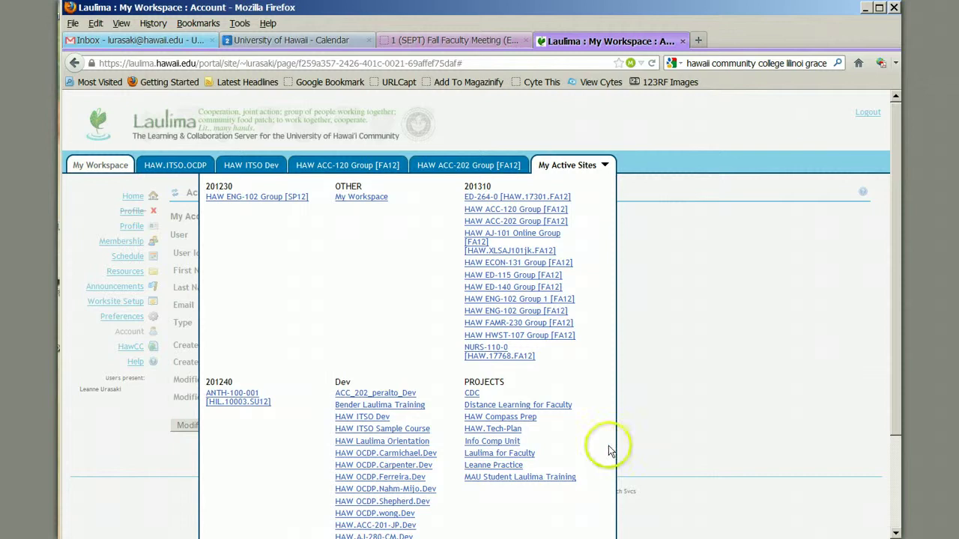
scroll(607, 435, "down", 2)
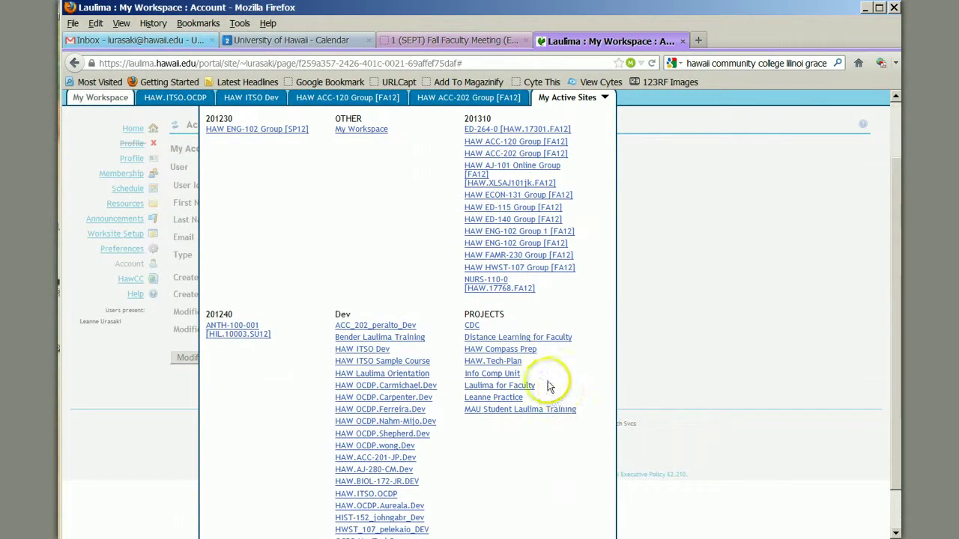
left_click(511, 365)
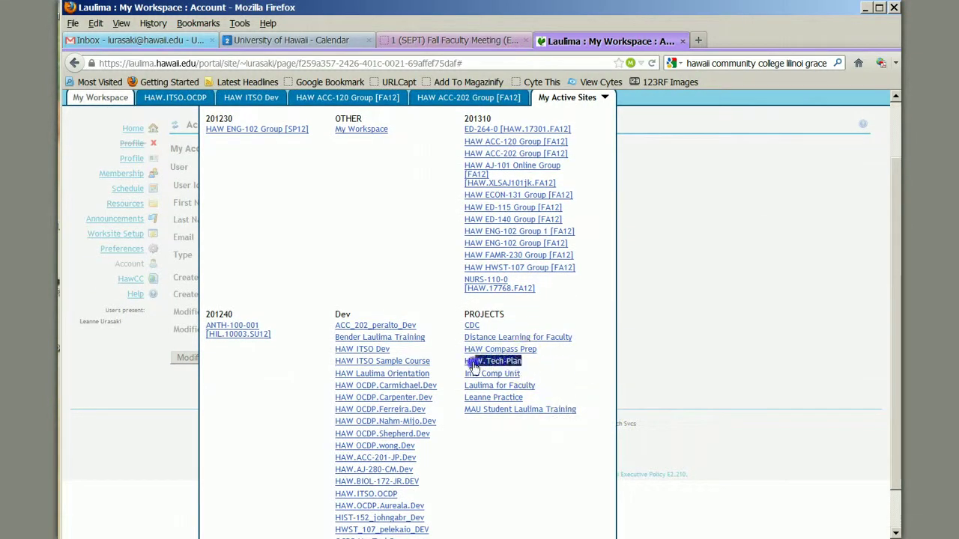
left_click_drag(465, 314, 479, 315)
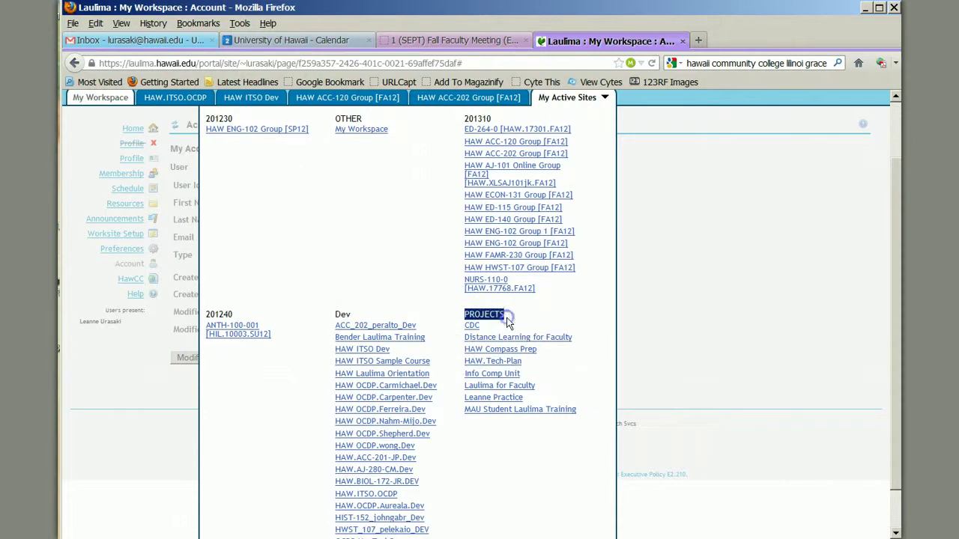
left_click(603, 97)
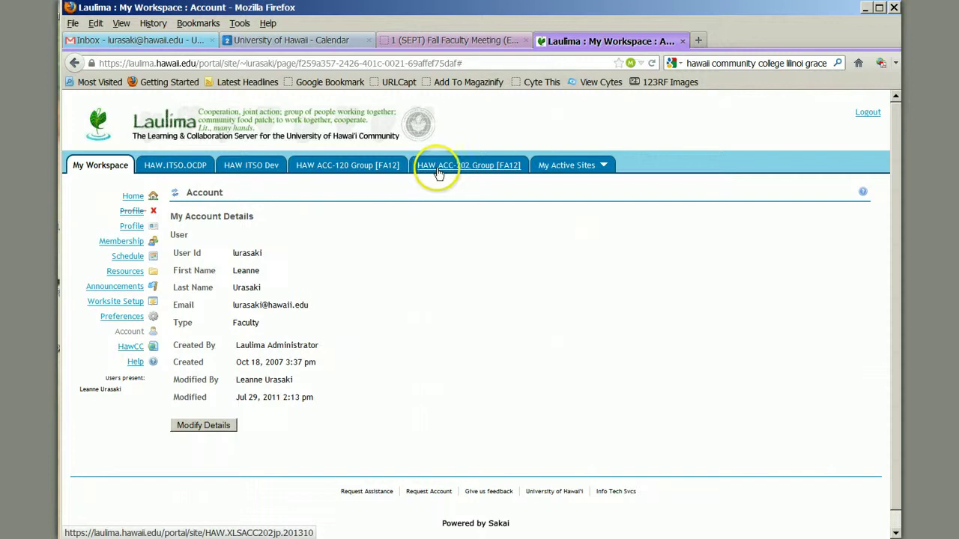
In Preferences, set Tabs displayed to 10 and scroll My Active Sites toward HAW.Tech-Plan.
left_click(114, 317)
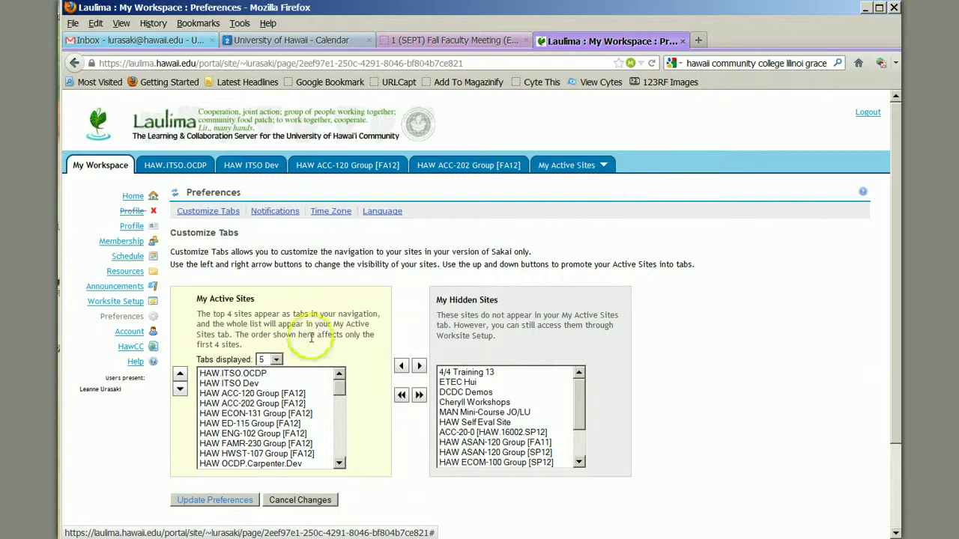
left_click(276, 360)
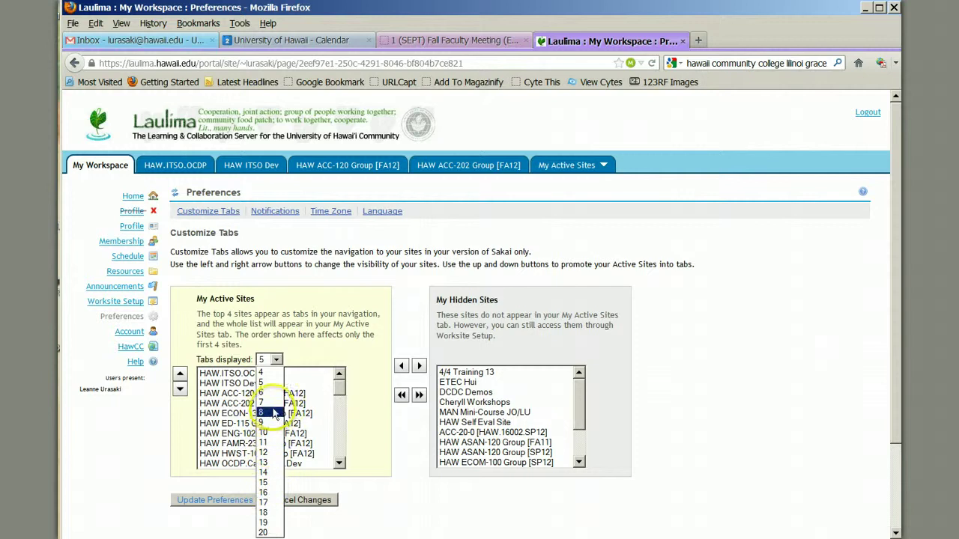
left_click(274, 432)
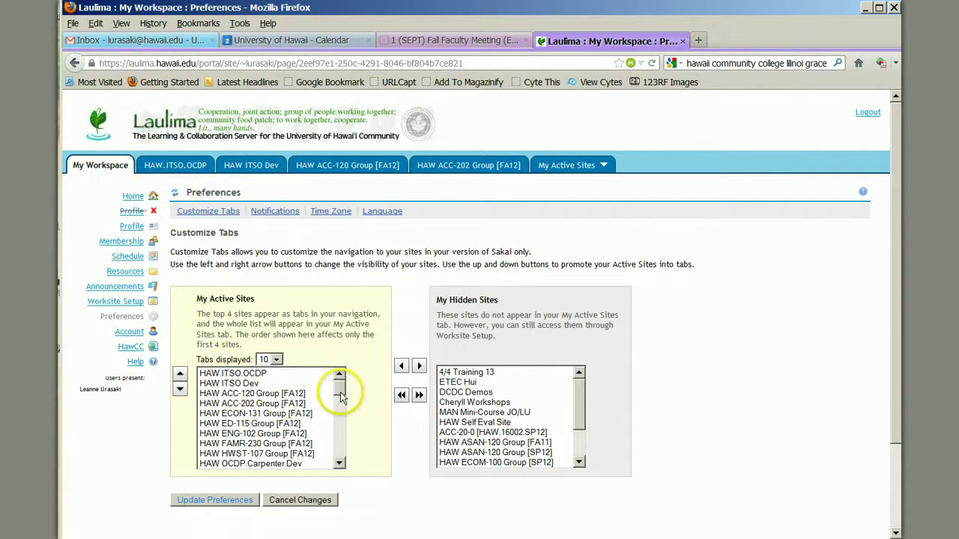
left_click_drag(340, 397, 343, 410)
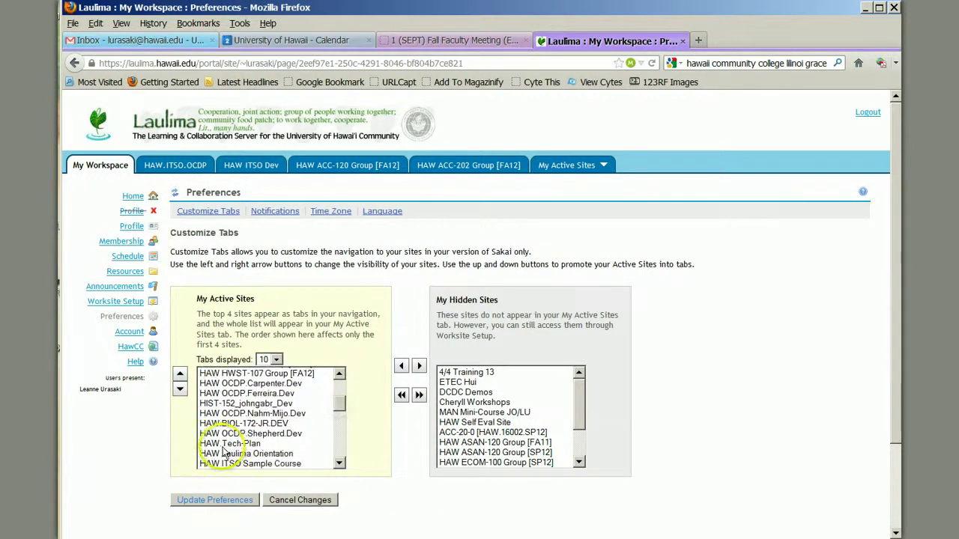
Move HAW.Tech-Plan to the top of the My Active Sites list.
left_click(223, 443)
left_click(182, 374)
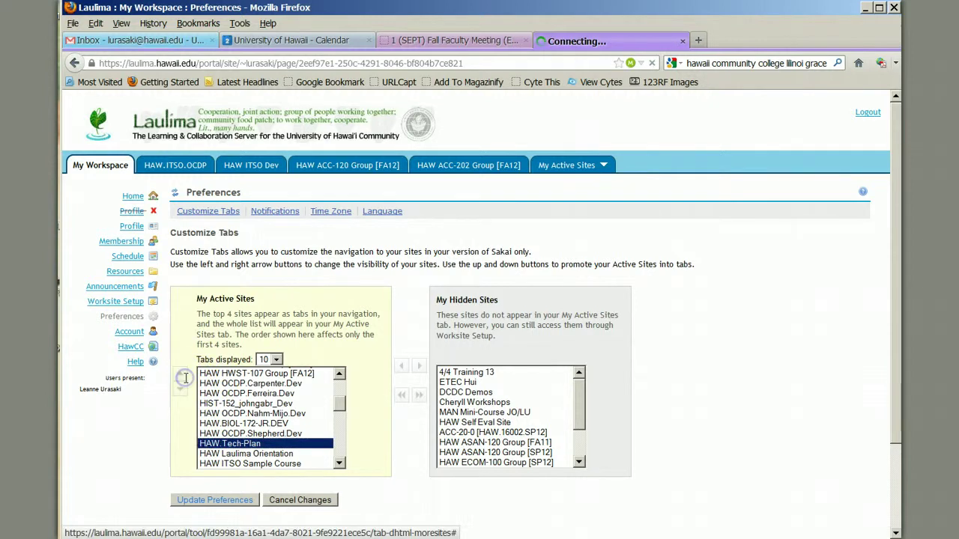
left_click(182, 374)
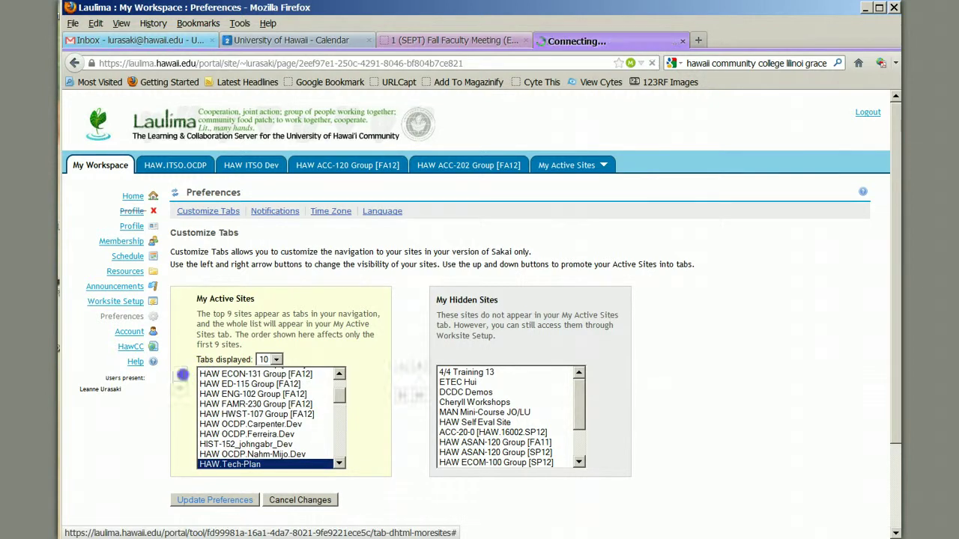
left_click(182, 374)
left_click(182, 375)
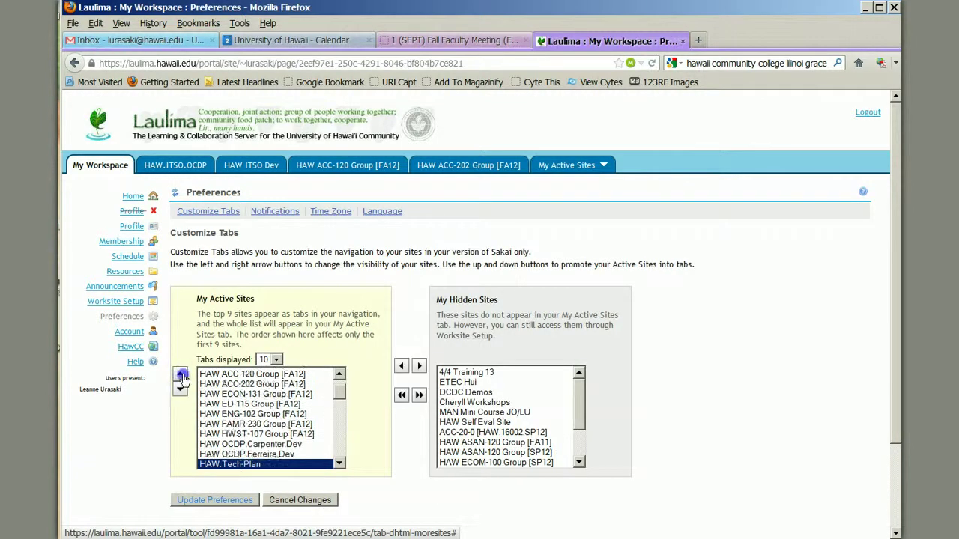
left_click(182, 375)
left_click(182, 375)
left_click(182, 376)
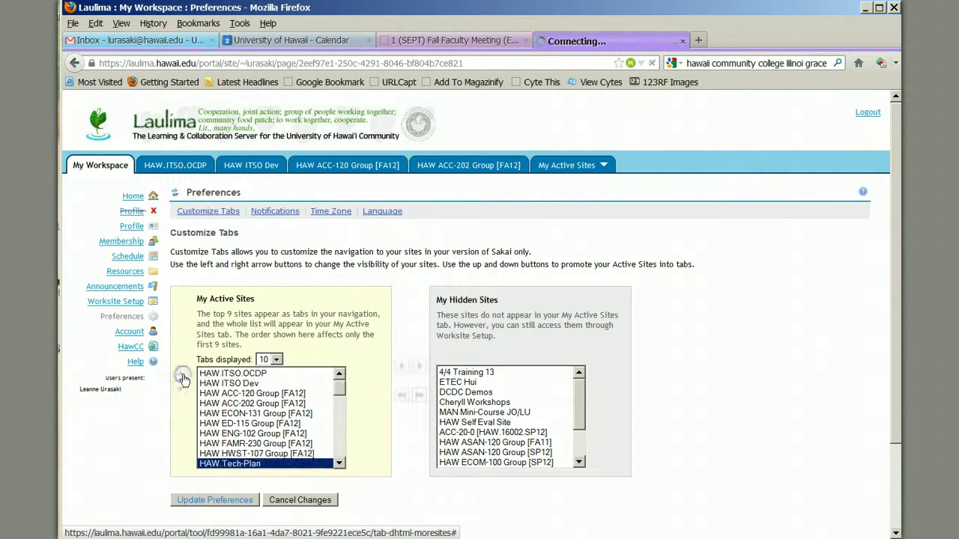
left_click(183, 377)
left_click(183, 377)
left_click(183, 377)
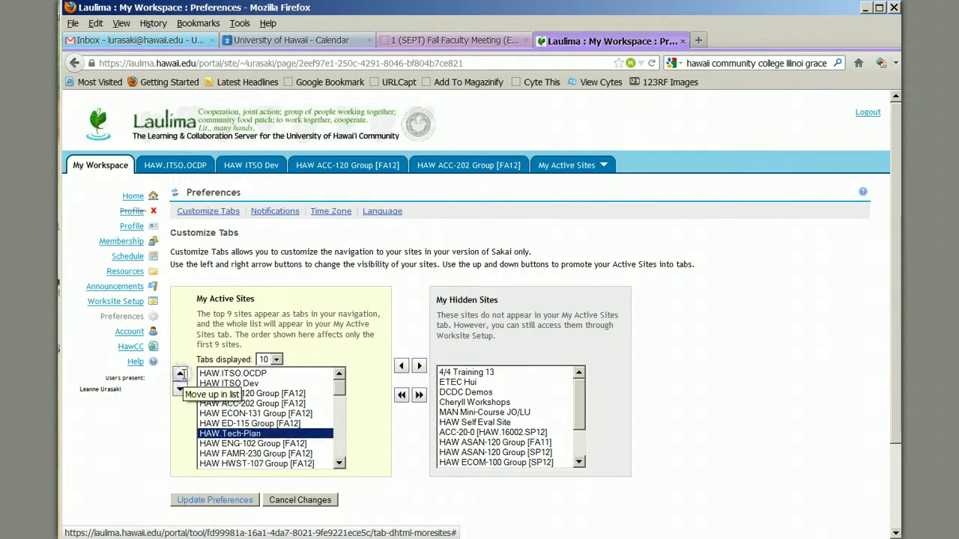
left_click(183, 377)
left_click(183, 376)
left_click(183, 377)
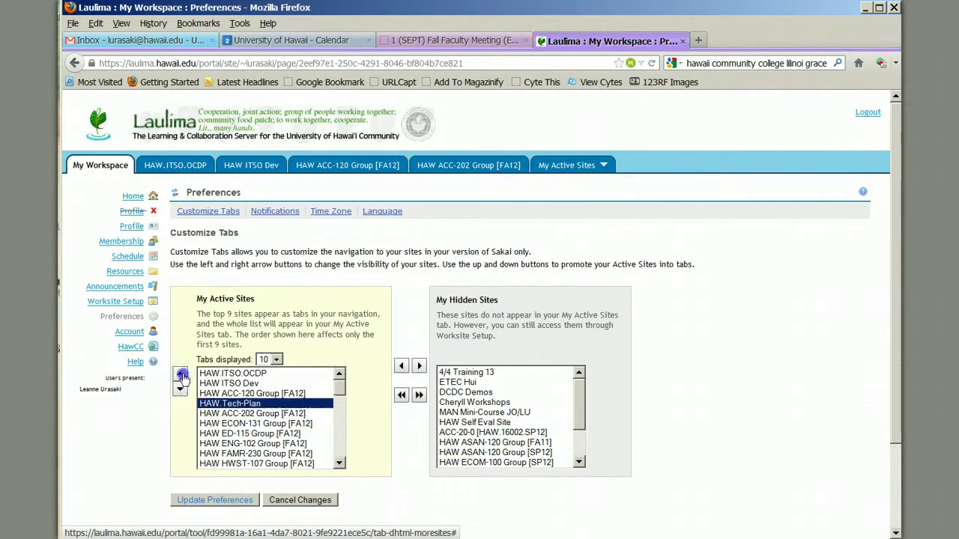
left_click(183, 377)
left_click(183, 374)
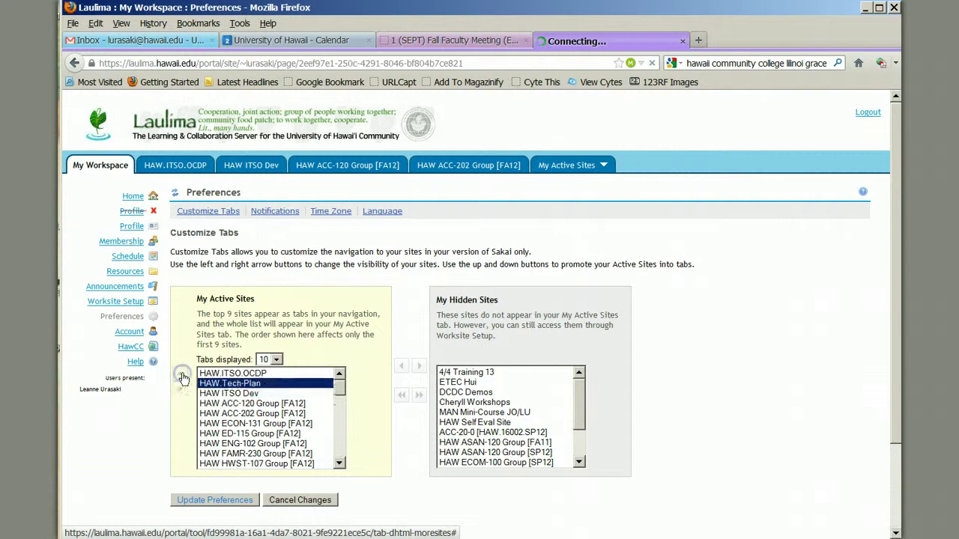
left_click(182, 374)
Set Tabs displayed back to 5 and point out the top sites that become tabs.
left_click(273, 361)
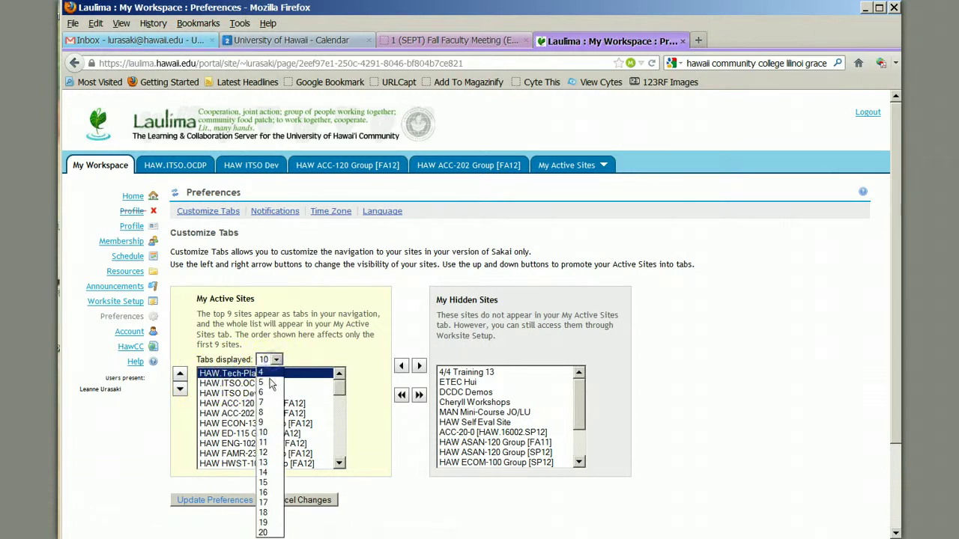
left_click(271, 383)
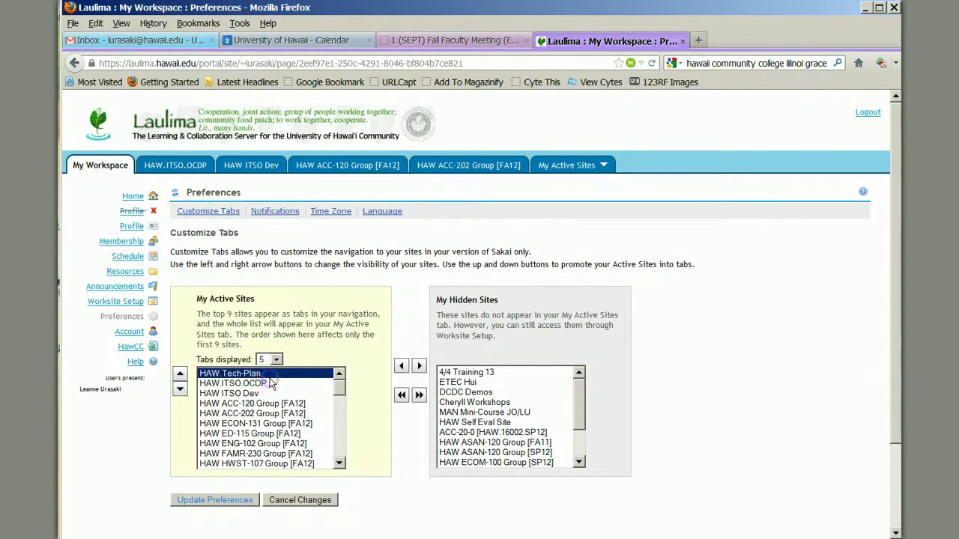
left_click(257, 382)
left_click(257, 394)
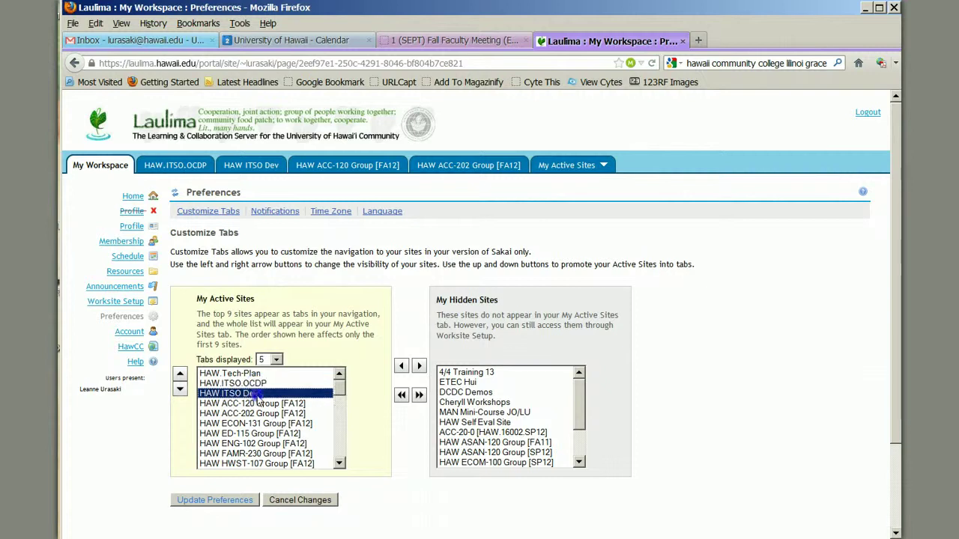
left_click(262, 404)
left_click(263, 414)
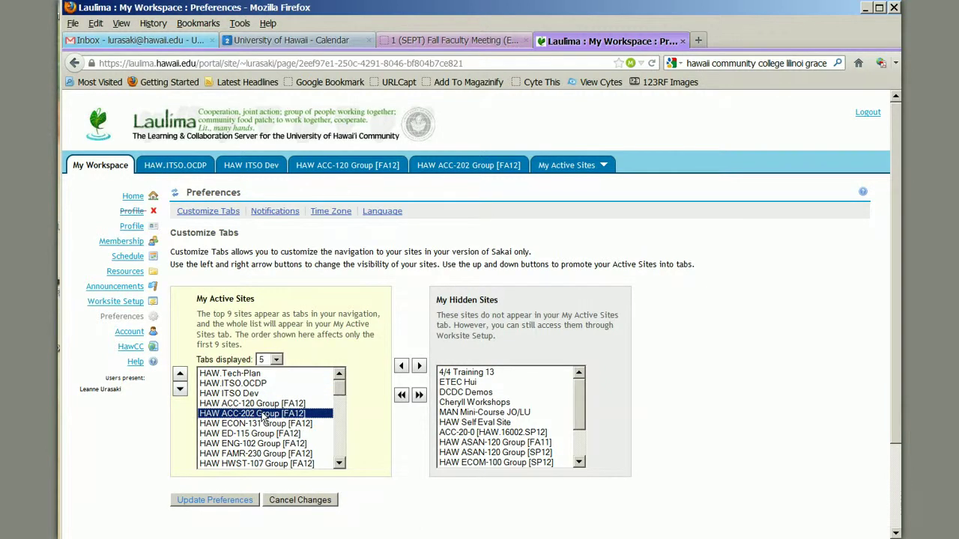
Save with Update Preferences and return to the My Workspace home page.
left_click(208, 504)
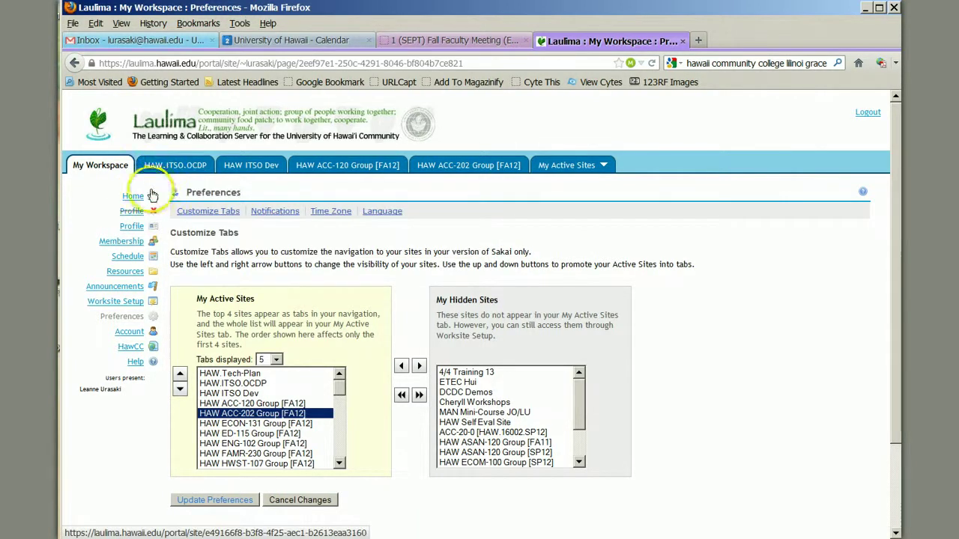
left_click(139, 200)
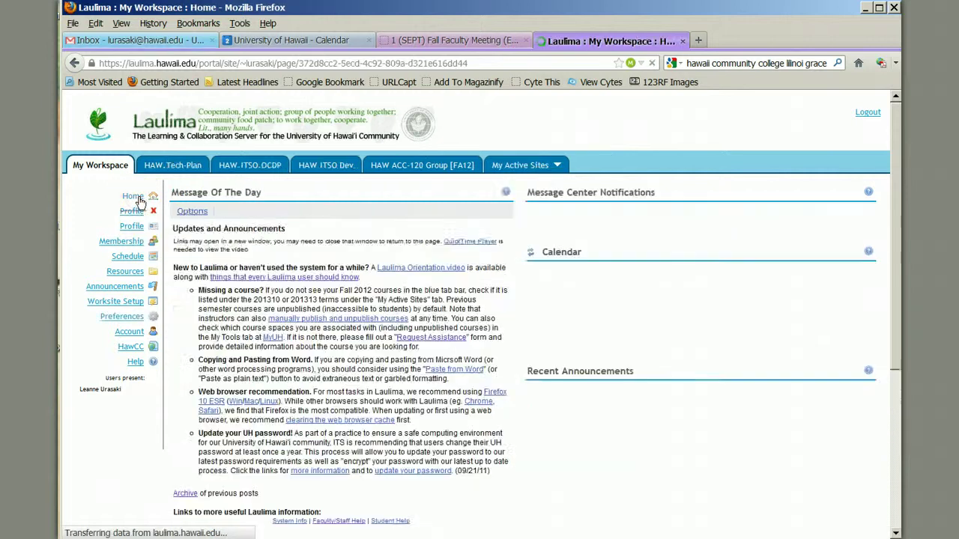
left_click(153, 178)
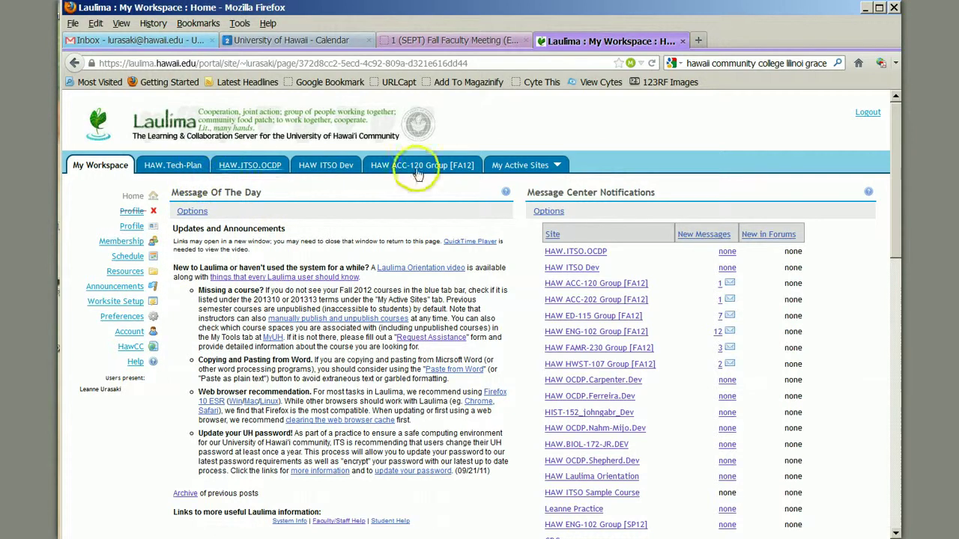
Check the active sites list and the 5-tab setting, then open the HAW.Tech-Plan tab.
left_click(510, 166)
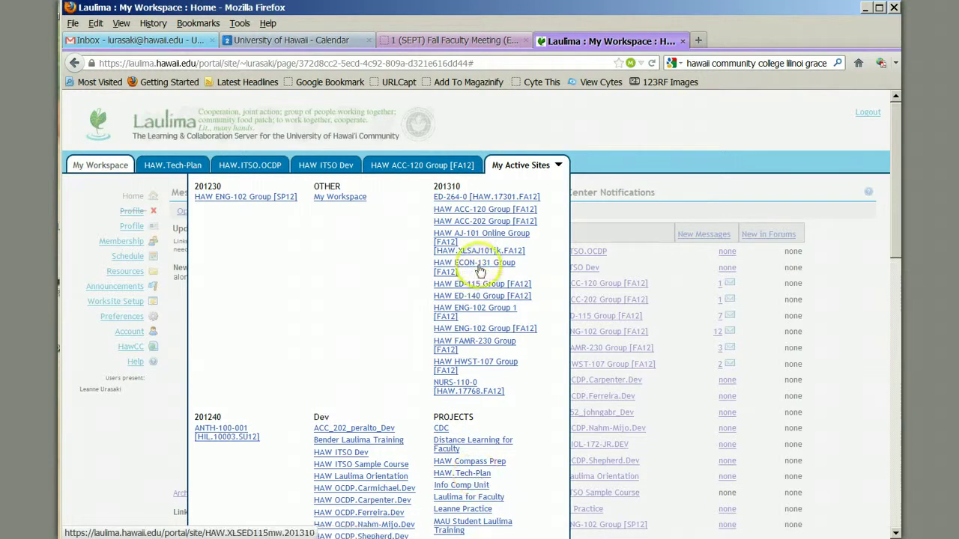
left_click(519, 164)
left_click(123, 316)
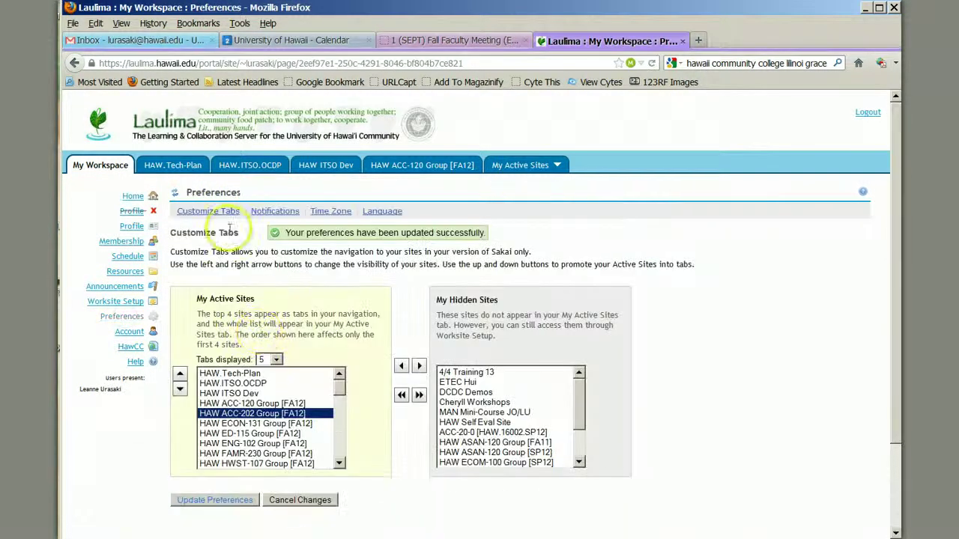
left_click(275, 360)
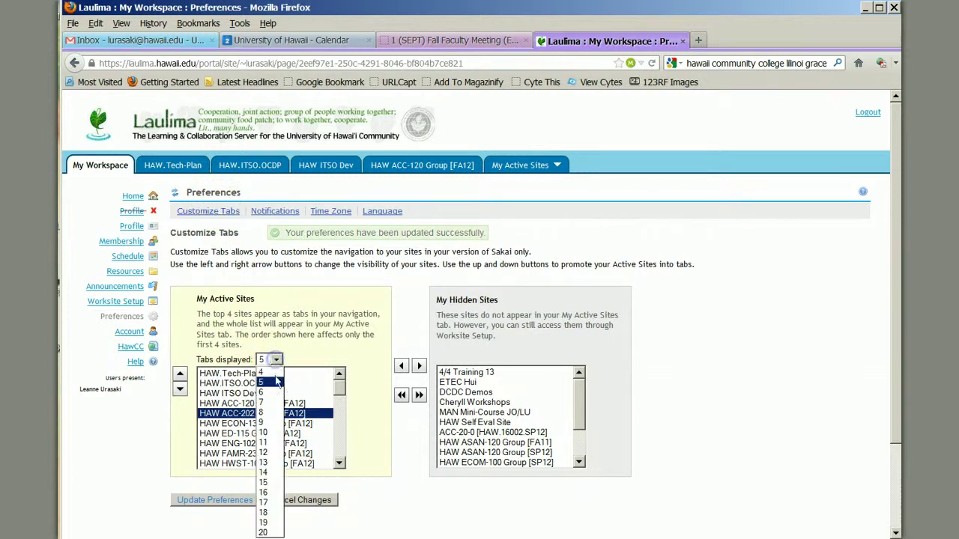
left_click(274, 364)
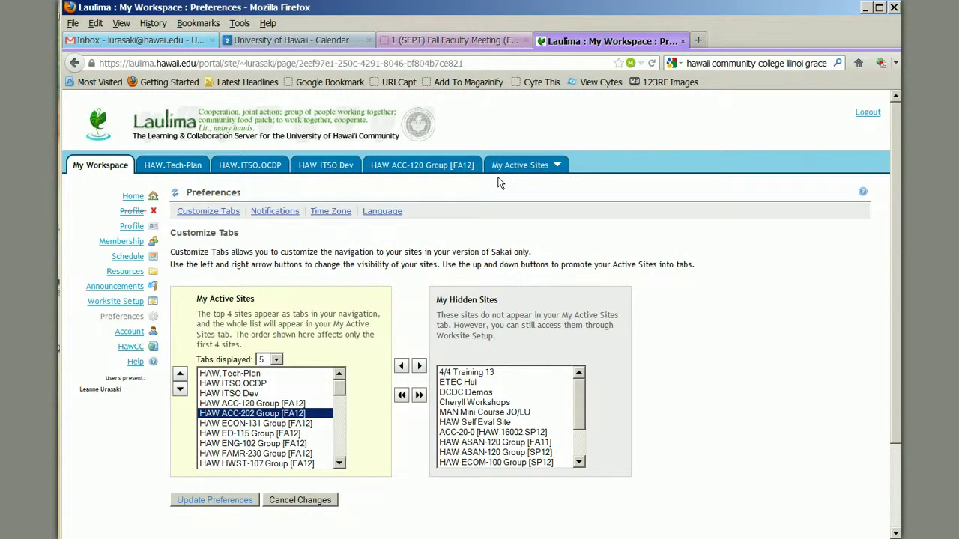
left_click(163, 167)
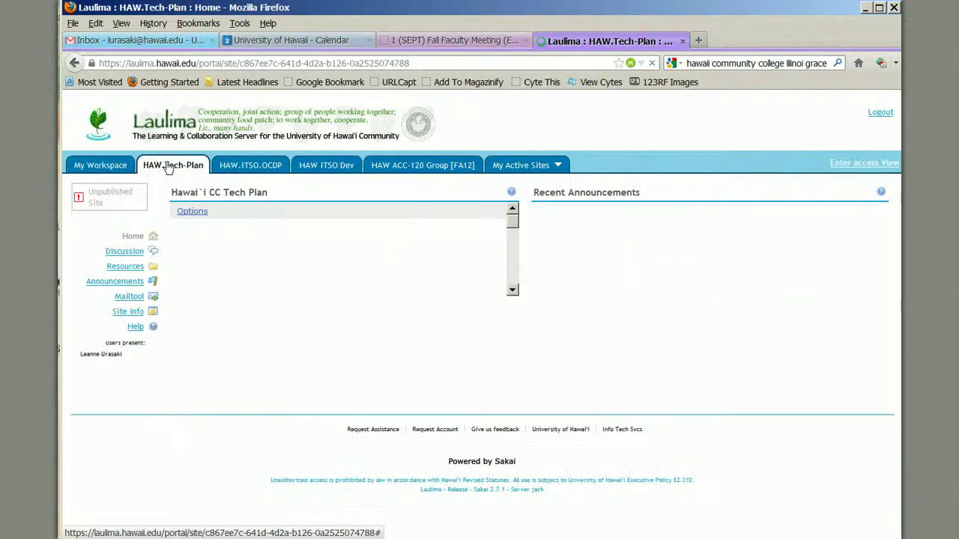